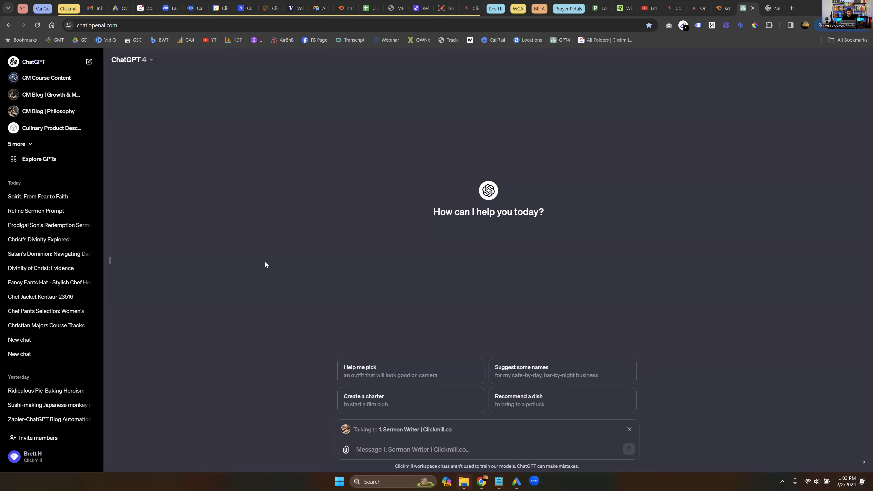
# - Collapse the chat history sidebar so the empty Sermon Writer chat fills the window
pyautogui.click(111, 261)
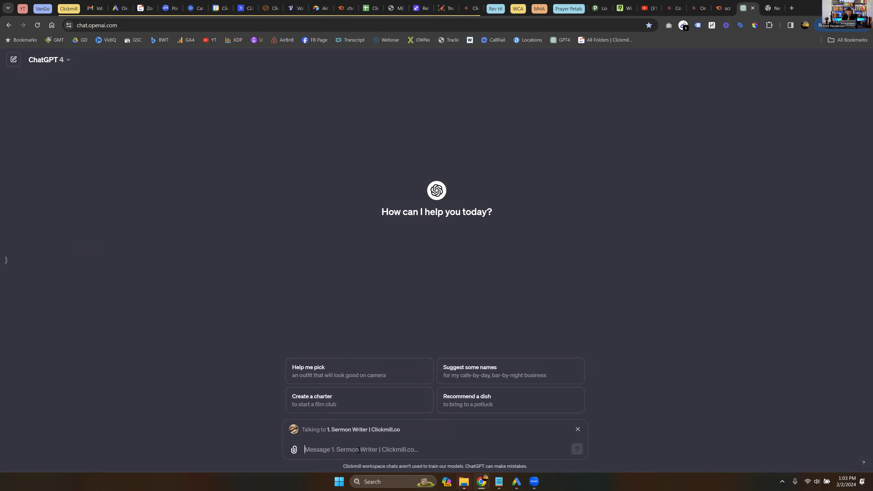
# - Ask the Sermon Writer for a sermon on Christ's divinity from Daniel 7, with fitting verses
pyautogui.write('i wan')
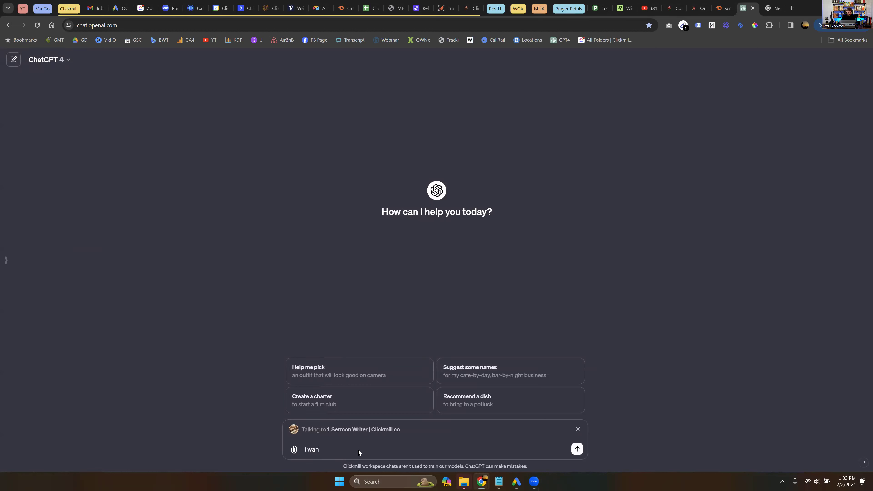
pyautogui.write('t you to create a sermon about ')
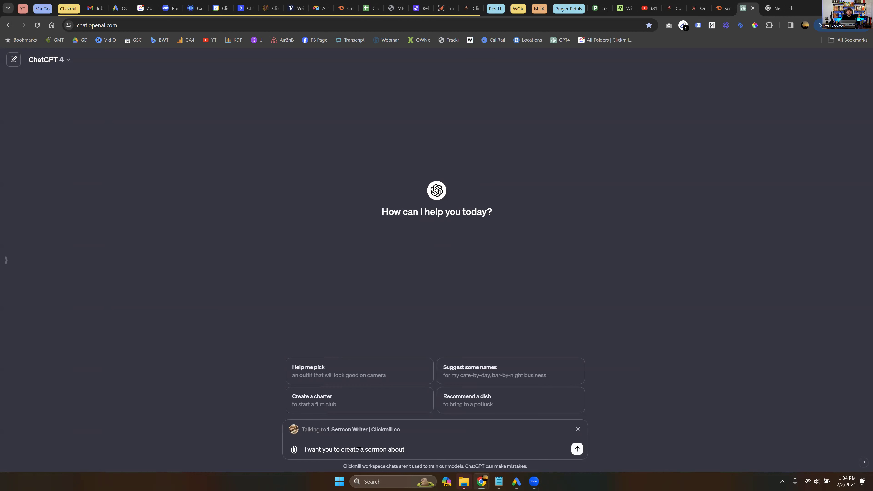
pyautogui.write('the divinity of christ. use daniel 7 as a soucre')
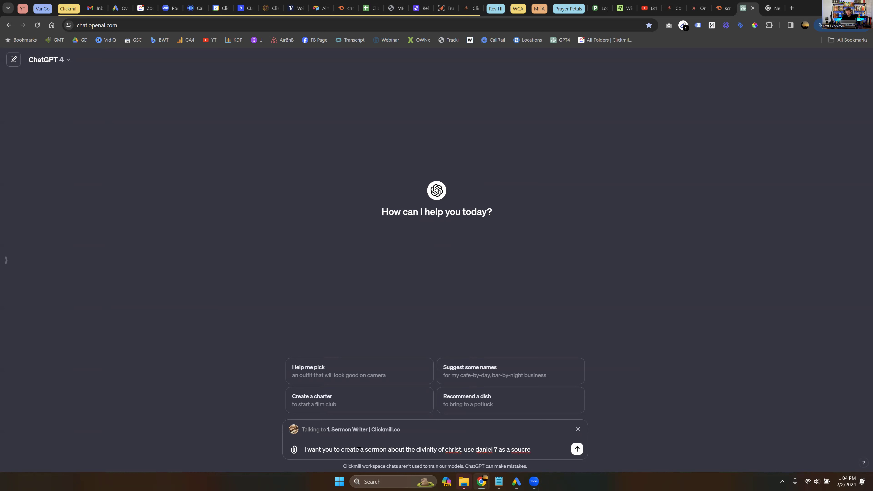
pyautogui.press('BackSpace')
pyautogui.press('BackSpace')
pyautogui.press('BackSpace')
pyautogui.press('BackSpace')
pyautogui.write('rce text for this. And insert o')
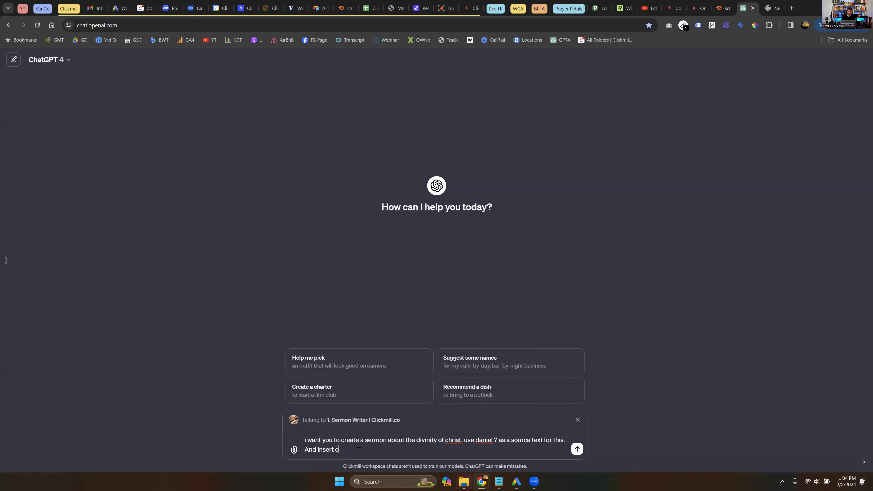
pyautogui.write('f ther  verses that fit ')
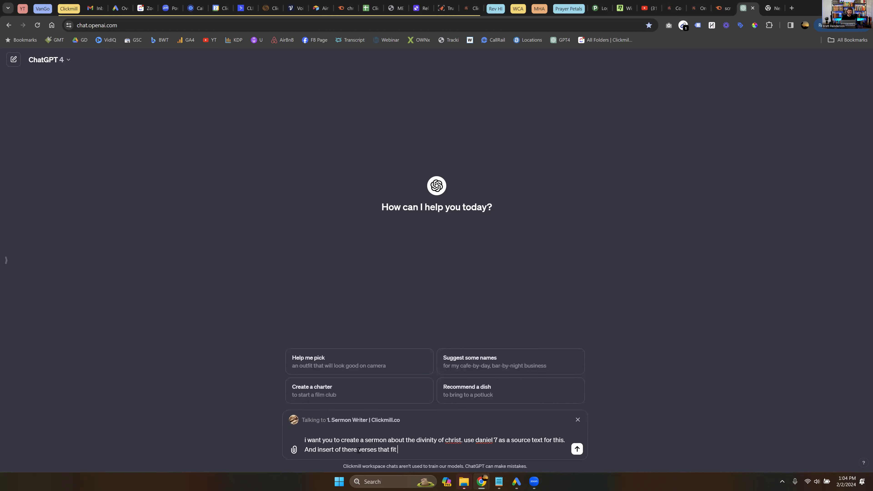
pyautogui.write('this theme. Your goal is to show that christi')
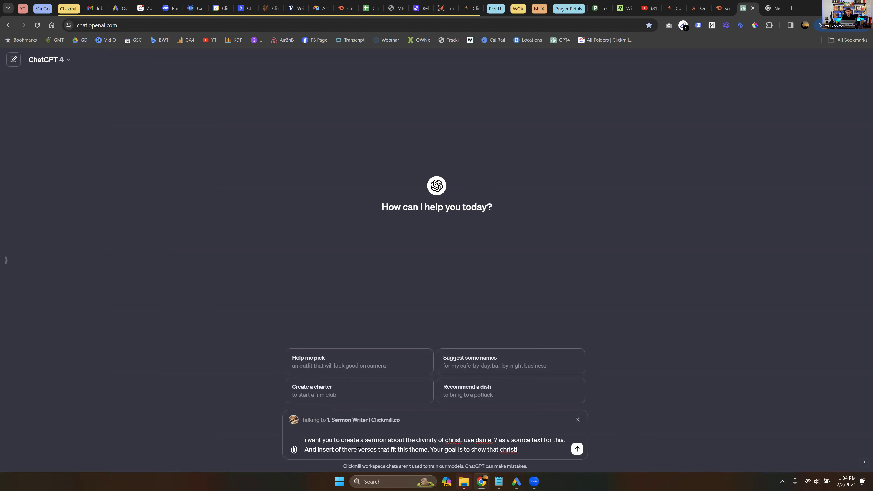
pyautogui.write('does in fact claim to be od')
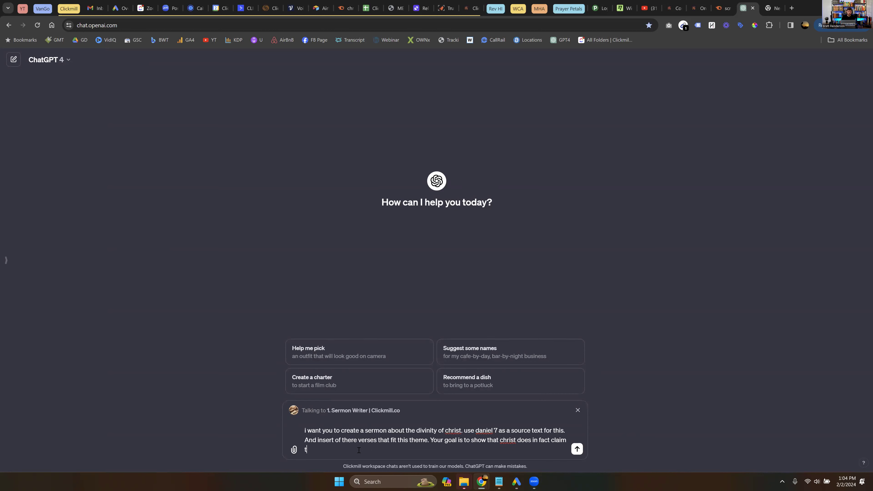
pyautogui.press('BackSpace')
pyautogui.press('BackSpace')
pyautogui.write('god.')
pyautogui.press('Return')
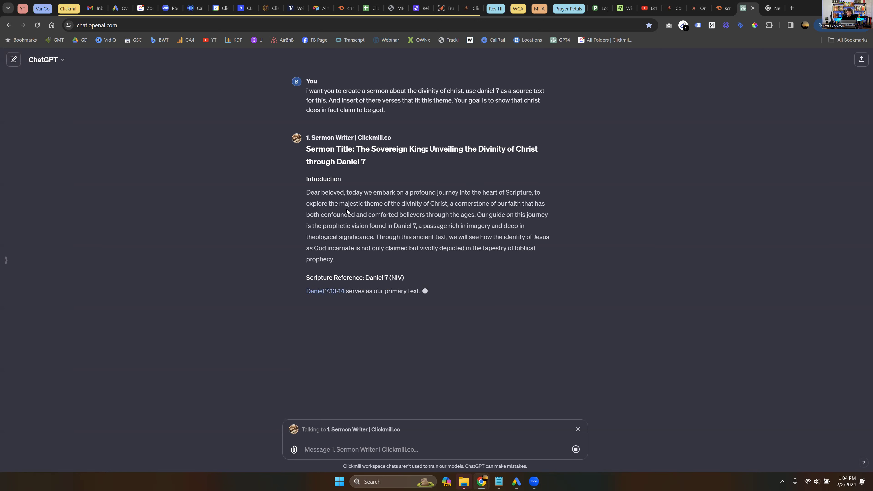
# - Read the streaming sermon's title, introduction and Point 1, highlighting passages along the way
pyautogui.moveTo(305, 148); pyautogui.dragTo(409, 237)
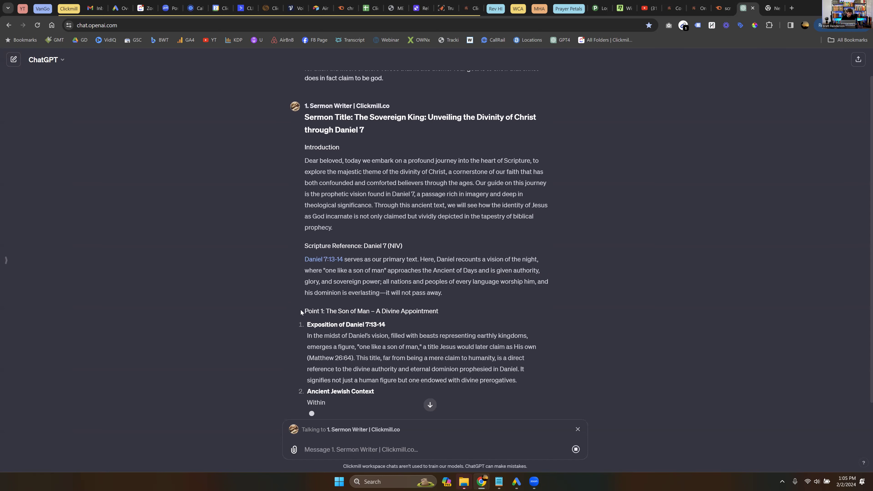
pyautogui.moveTo(304, 117); pyautogui.dragTo(384, 312)
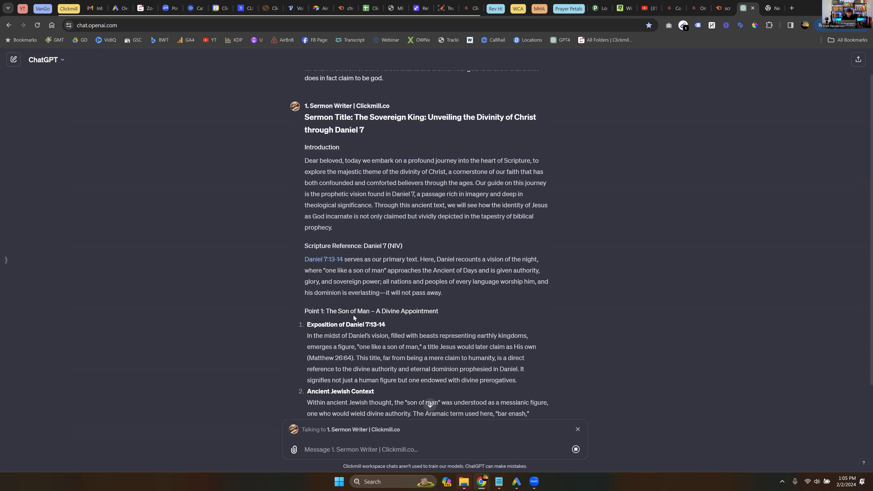
pyautogui.scroll(-3, 412, 307)
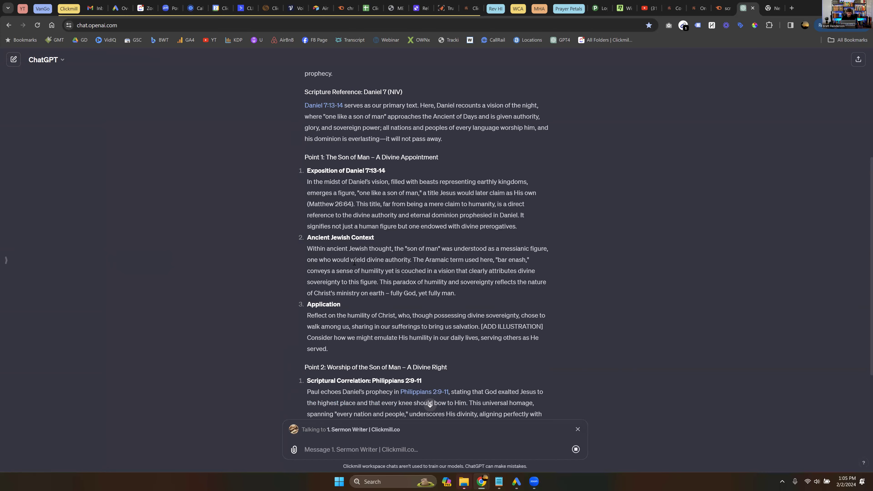
pyautogui.moveTo(344, 260); pyautogui.dragTo(385, 262)
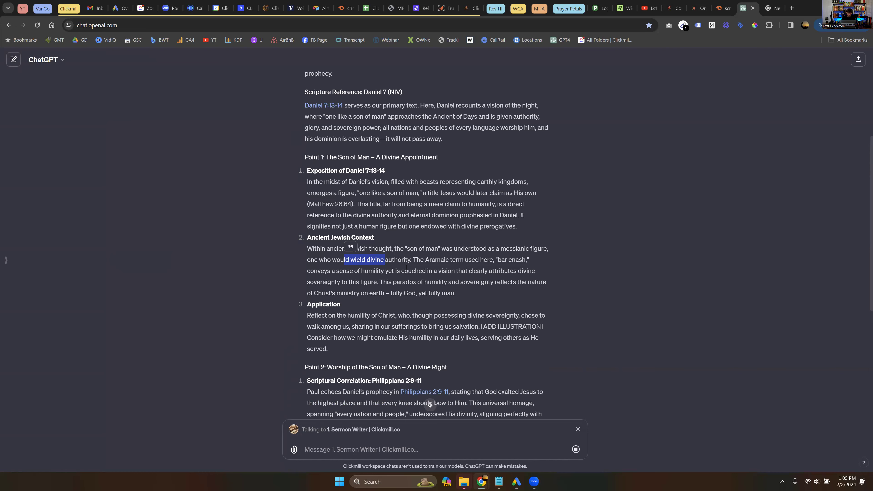
pyautogui.scroll(-2, 406, 265)
pyautogui.scroll(-4, 308, 251)
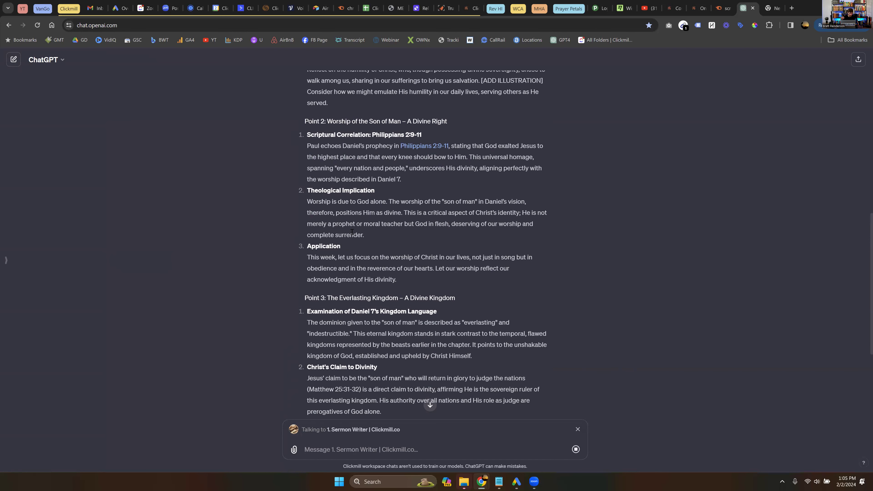
pyautogui.scroll(-2, 352, 232)
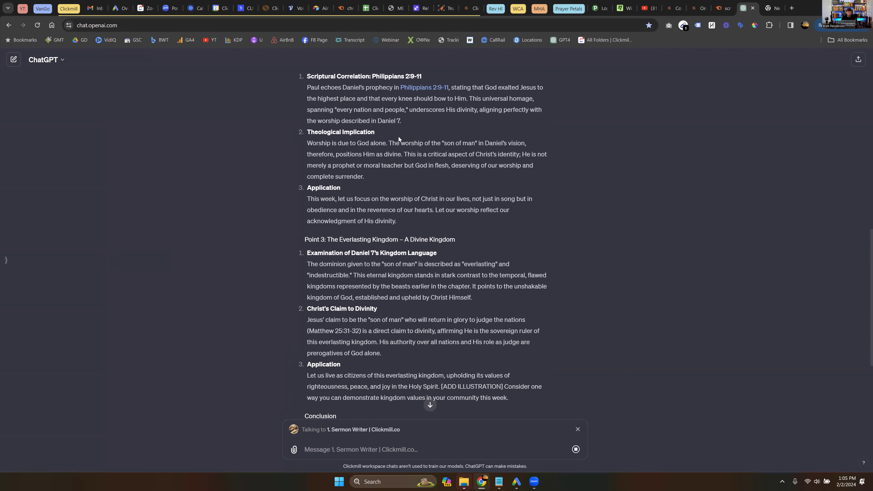
pyautogui.scroll(-3, 507, 157)
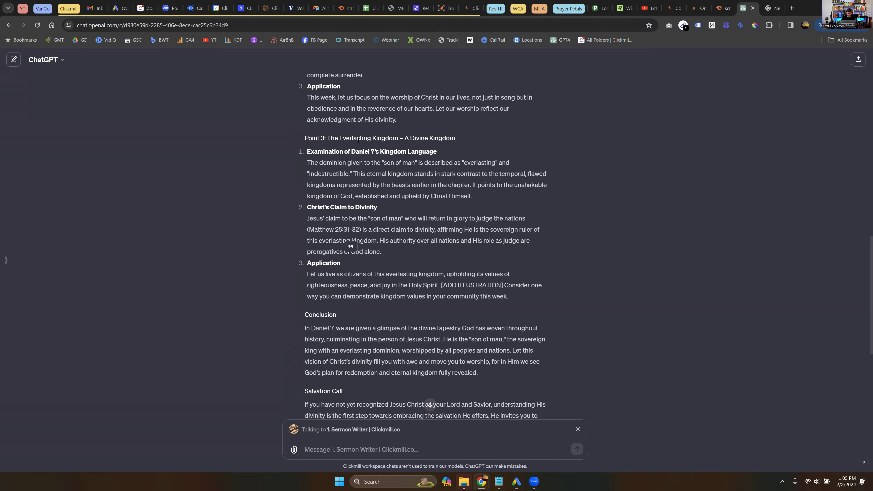
# - Continue reading from Point 3 on the Everlasting Kingdom through the Salvation Call
pyautogui.moveTo(350, 136); pyautogui.dragTo(380, 138)
pyautogui.click(357, 123)
pyautogui.scroll(-3, 335, 149)
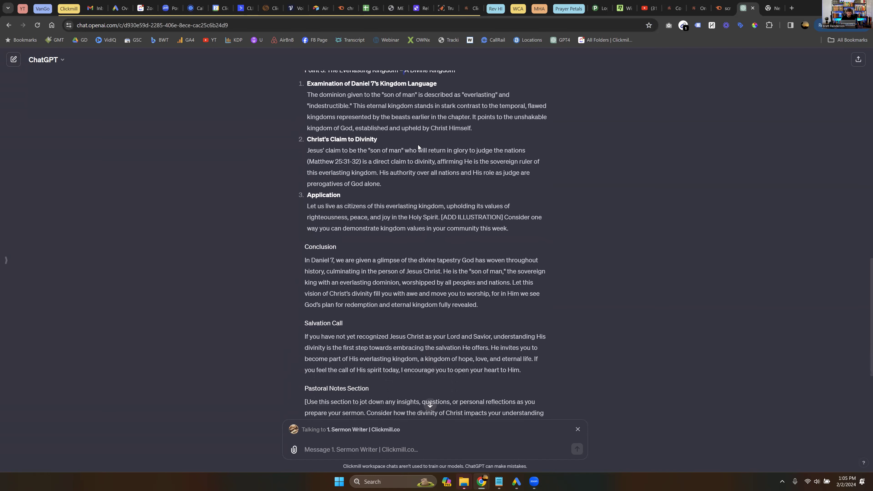
pyautogui.scroll(-2, 376, 204)
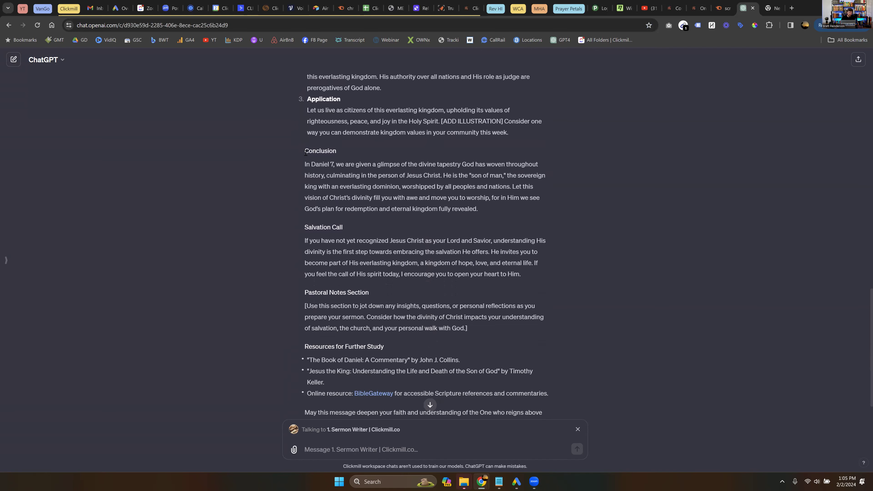
pyautogui.moveTo(304, 99); pyautogui.dragTo(399, 252)
pyautogui.click(430, 265)
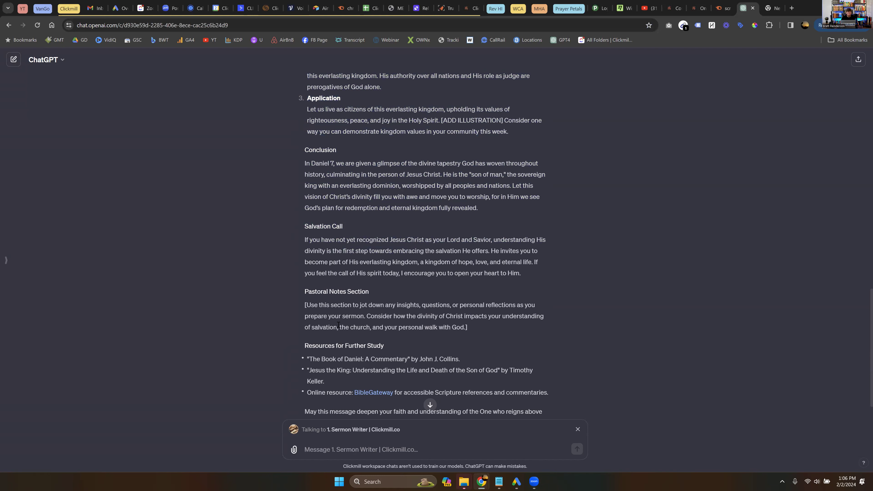
pyautogui.scroll(-2, 392, 314)
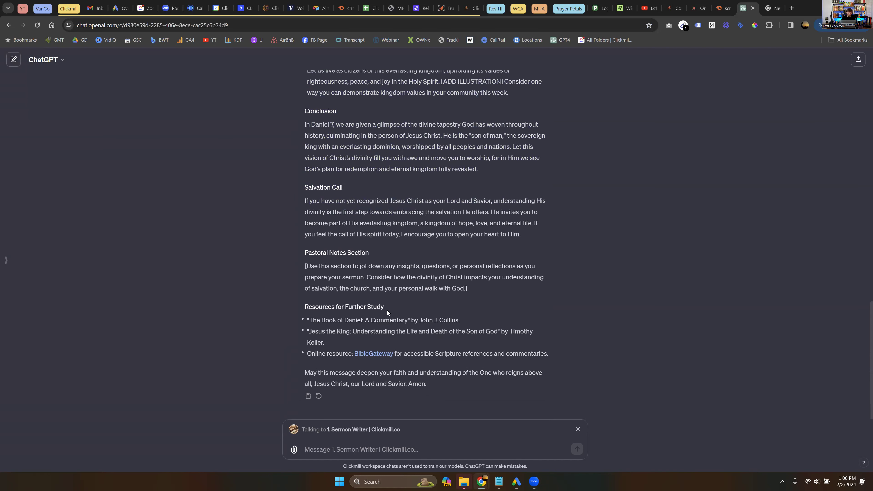
pyautogui.tripleClick(323, 310)
pyautogui.click(320, 312)
pyautogui.moveTo(310, 320); pyautogui.dragTo(425, 320)
pyautogui.moveTo(515, 331); pyautogui.dragTo(516, 335)
pyautogui.click(352, 340)
pyautogui.scroll(2, 473, 278)
pyautogui.scroll(-1, 473, 278)
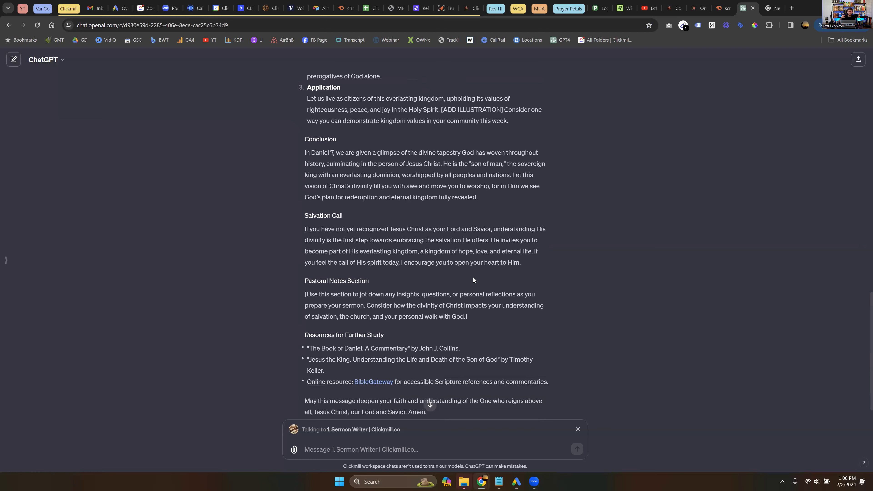
pyautogui.scroll(-1, 473, 277)
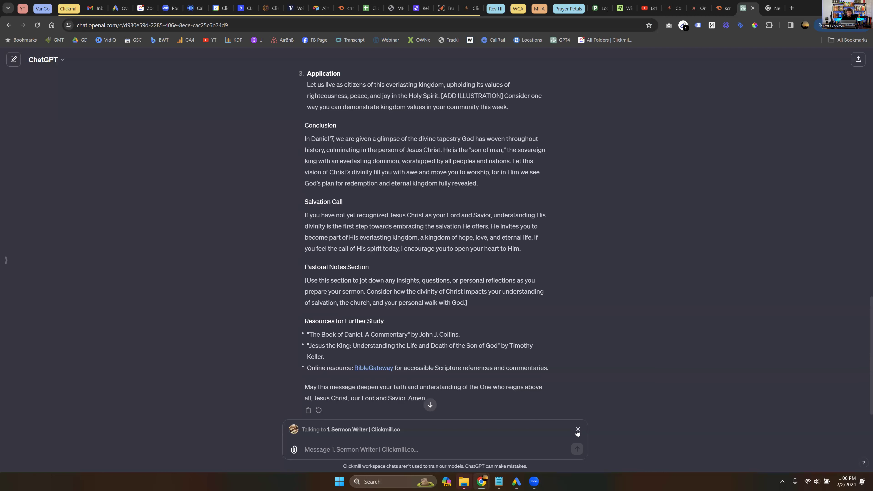
# - Switch to 2. Sermon Notes Writer and send 'create me notes for this sermon'
pyautogui.click(578, 430)
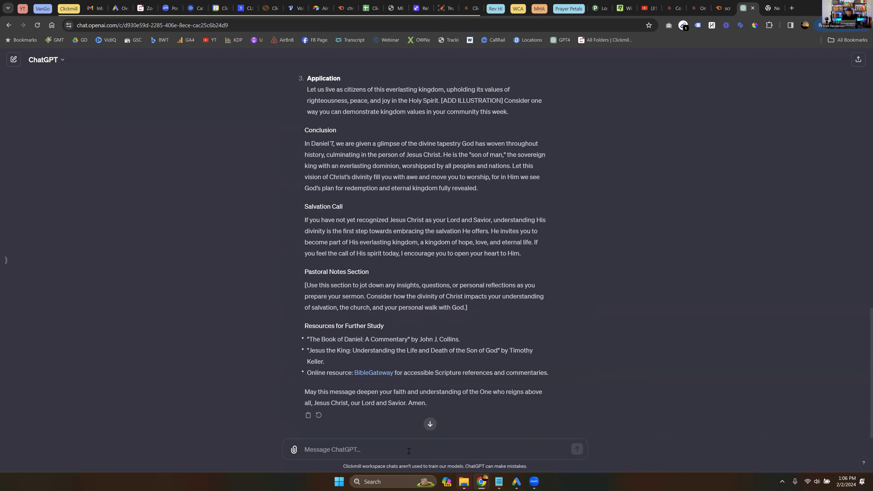
pyautogui.write('@')
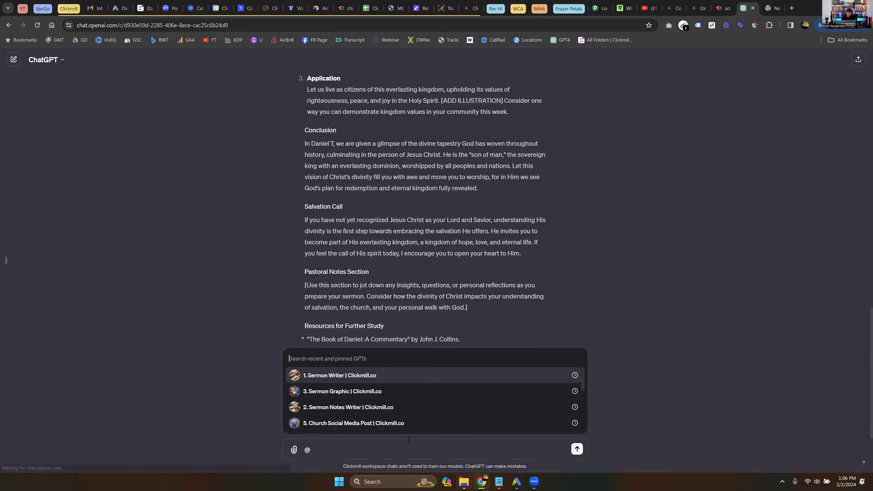
pyautogui.click(357, 408)
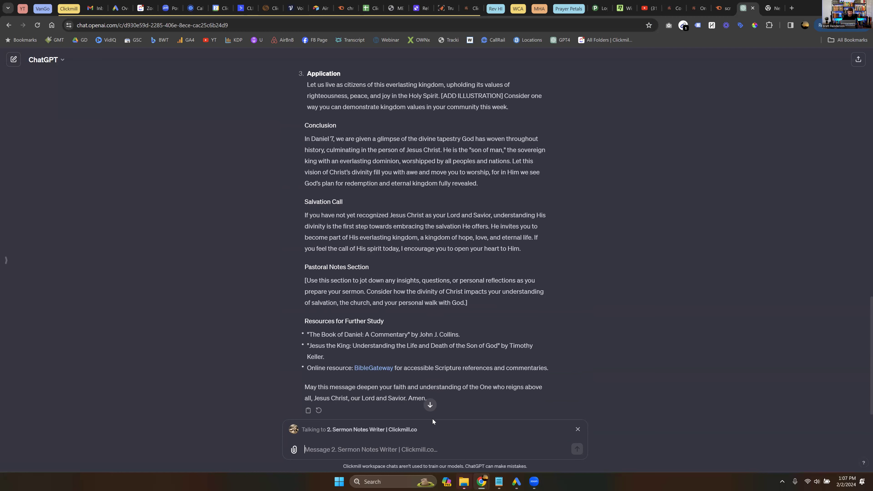
pyautogui.write('create me ')
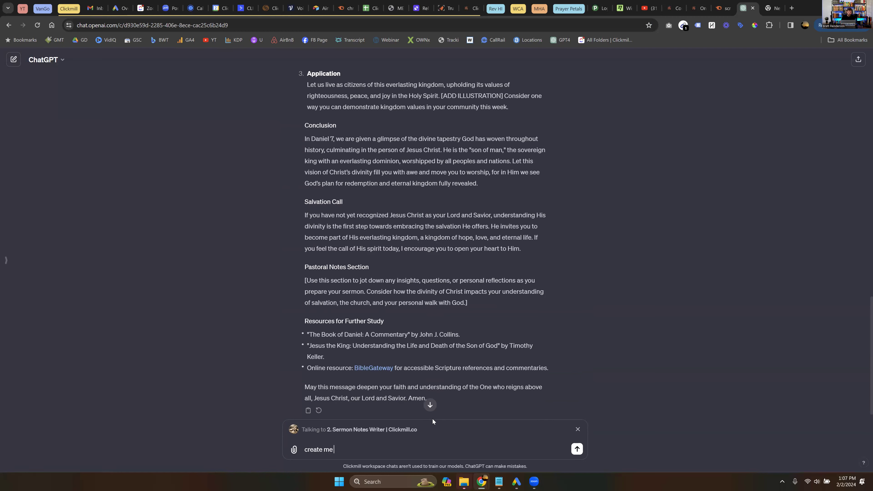
pyautogui.write('notes for this sermon')
pyautogui.press('Return')
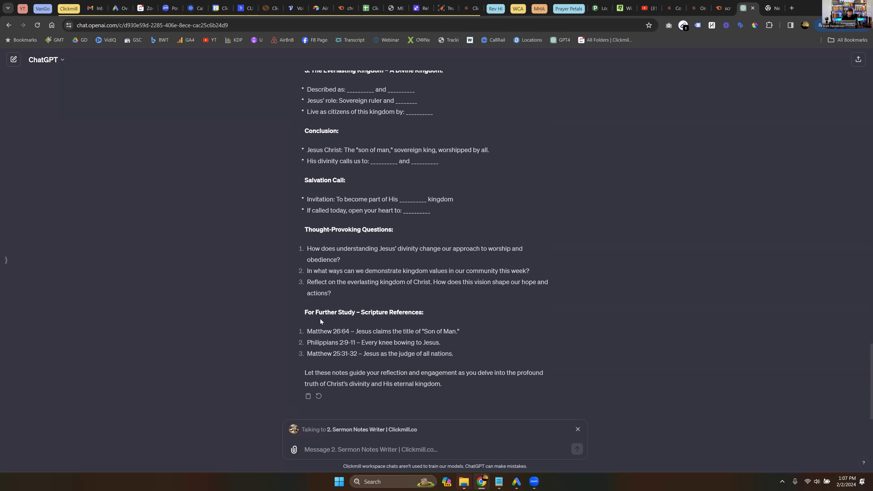
pyautogui.moveTo(307, 331); pyautogui.dragTo(376, 338)
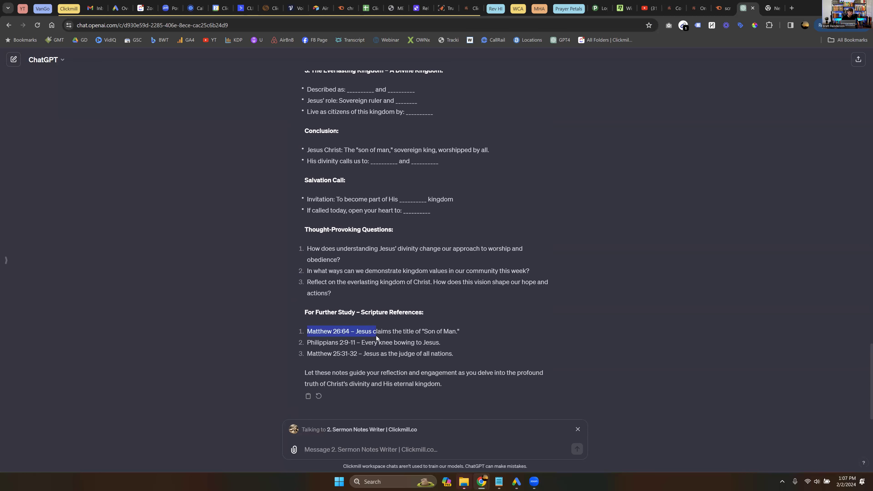
pyautogui.click(329, 336)
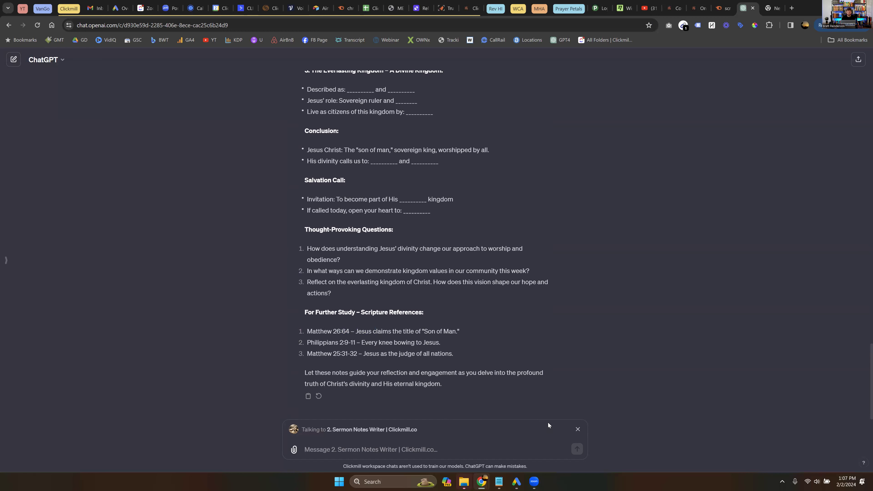
# - Switch to 3. Sermon Graphic and send 'Create a graphic for this sermon'
pyautogui.click(578, 429)
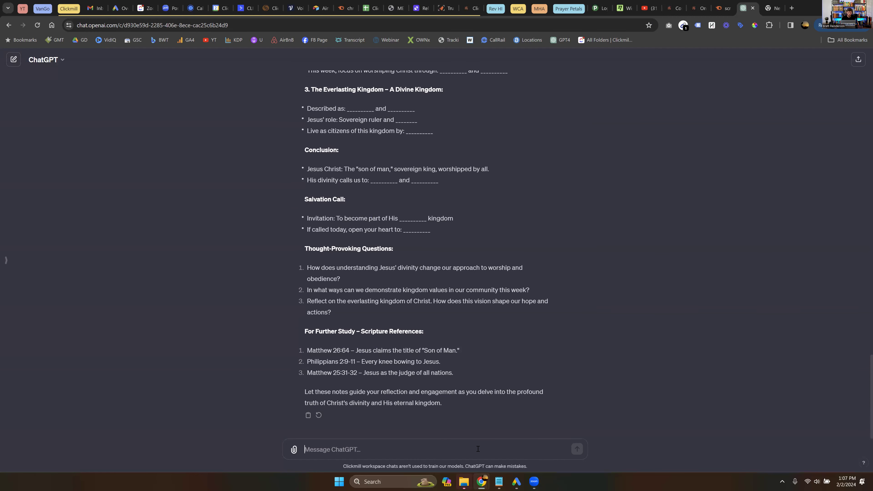
pyautogui.write('@')
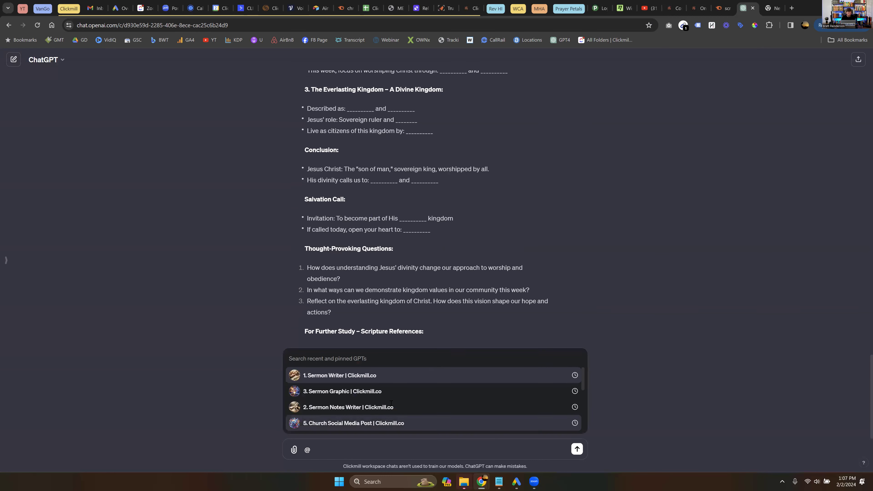
pyautogui.click(389, 396)
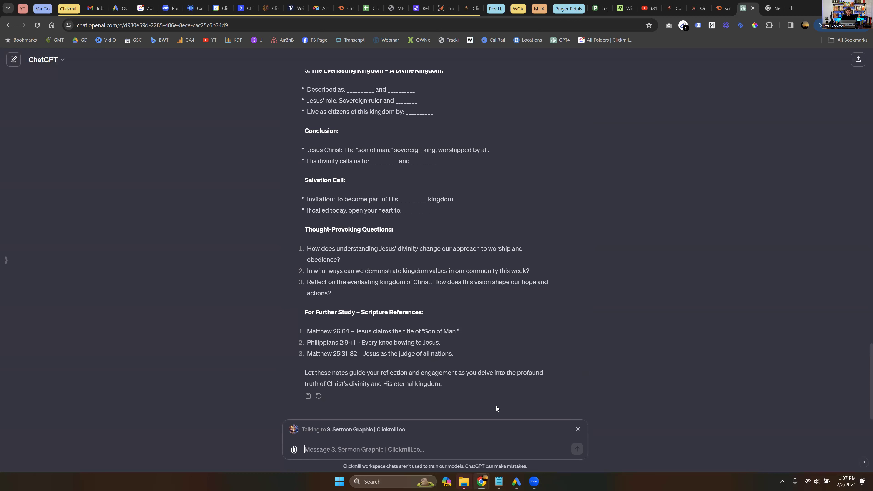
pyautogui.write('@')
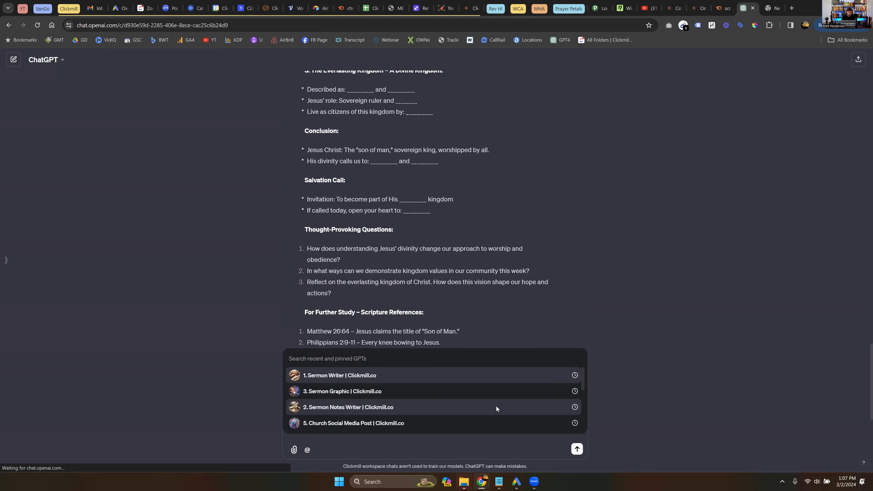
pyautogui.click(644, 373)
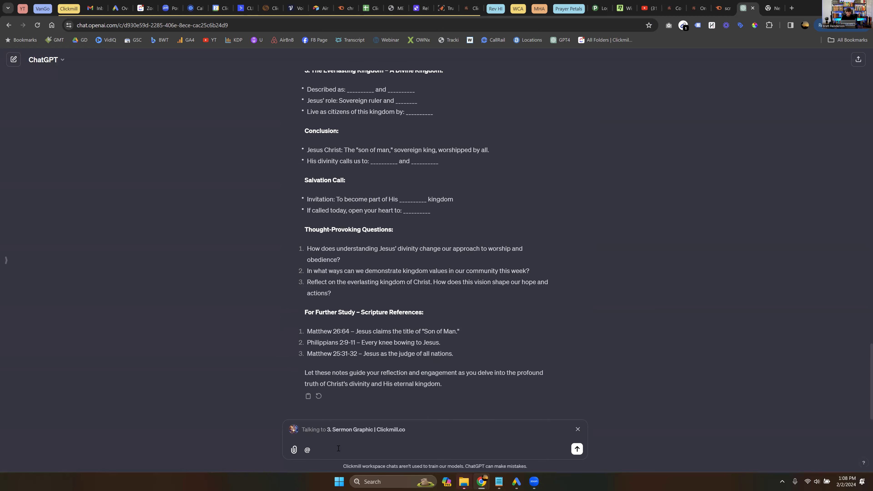
pyautogui.press('BackSpace')
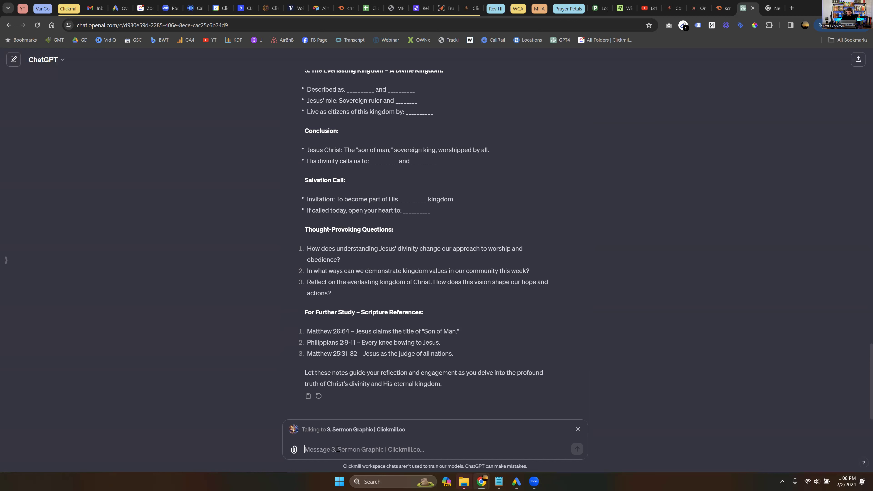
pyautogui.write('Create a graphi')
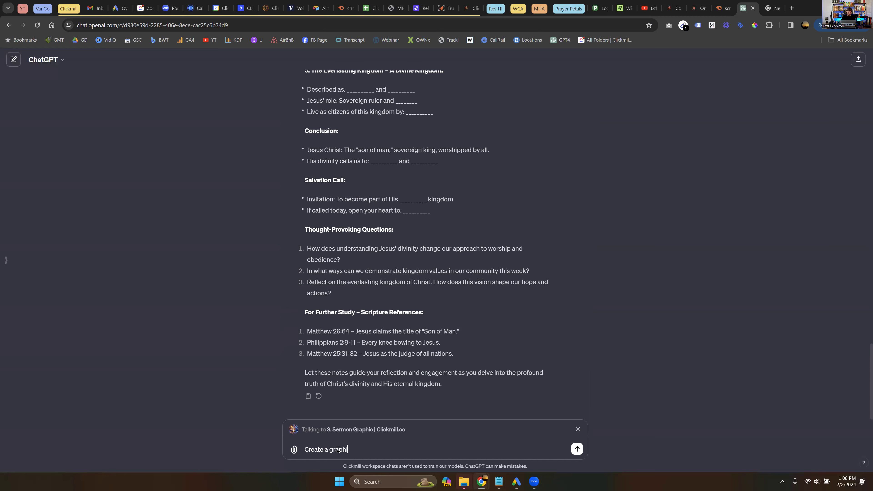
pyautogui.write('c for this sermon')
pyautogui.press('Return')
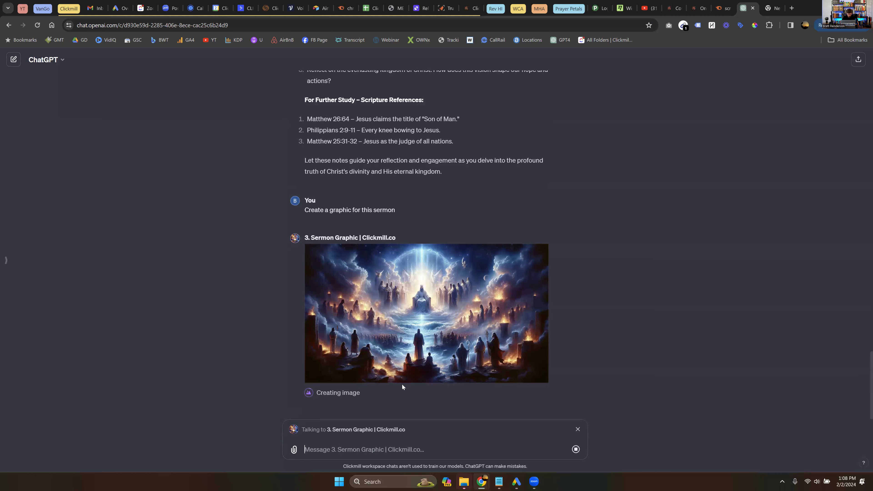
pyautogui.click(372, 294)
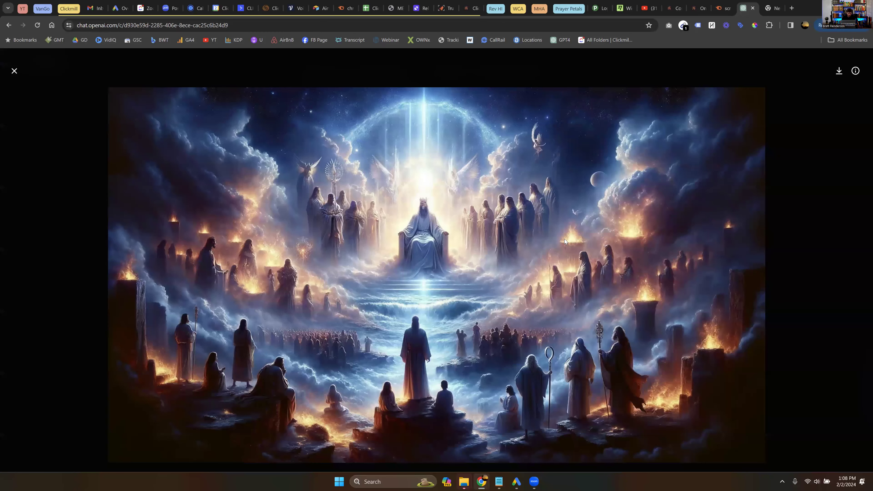
pyautogui.press('Escape')
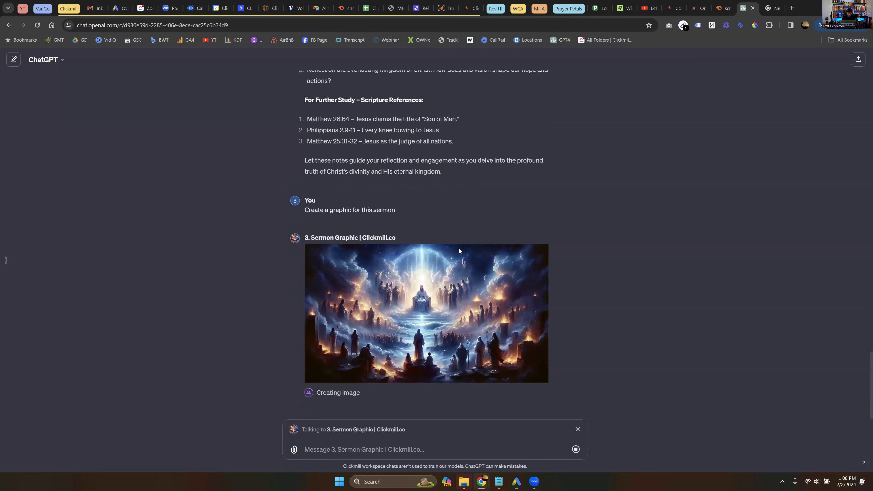
pyautogui.click(459, 249)
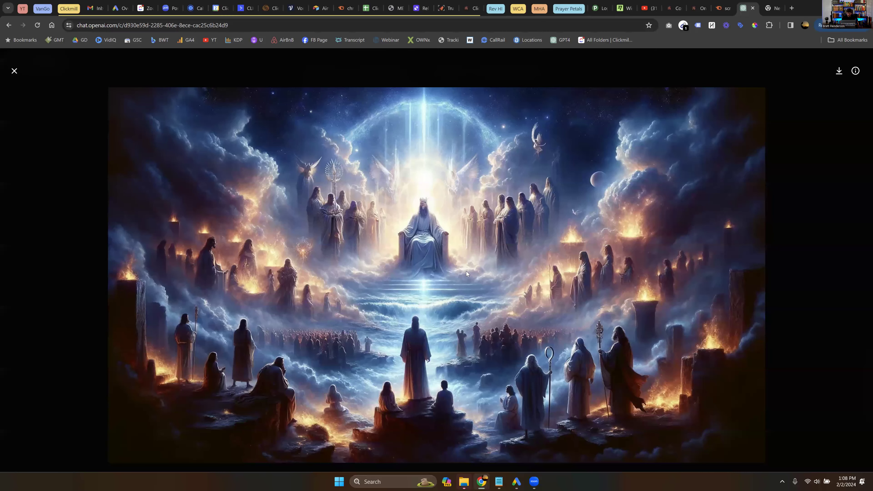
pyautogui.press('Escape')
pyautogui.click(345, 255)
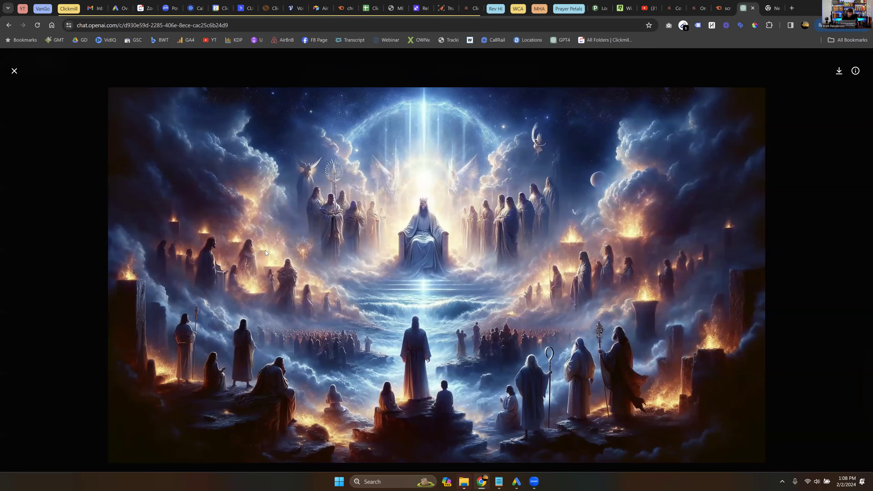
pyautogui.press('Escape')
pyautogui.click(345, 255)
pyautogui.press('Escape')
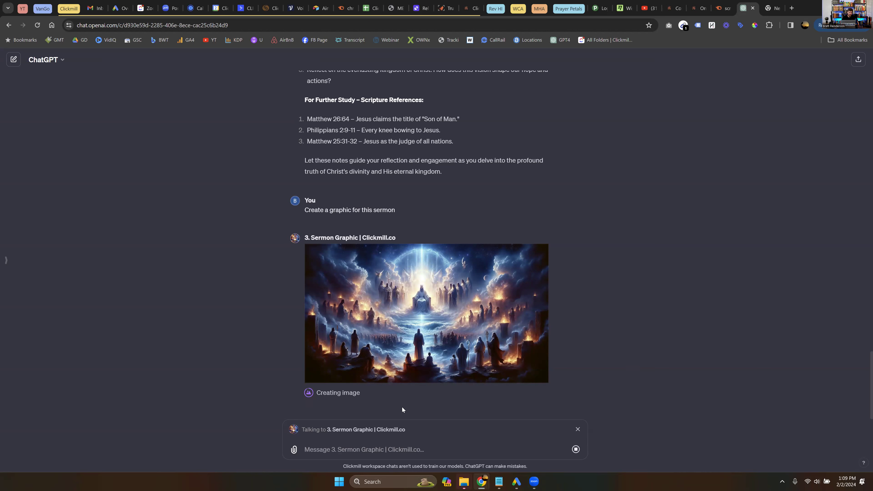
# - Switch to 4. YouTube Title & Description and draft 'Create my youtube title and descrition for this sermon'
pyautogui.click(577, 430)
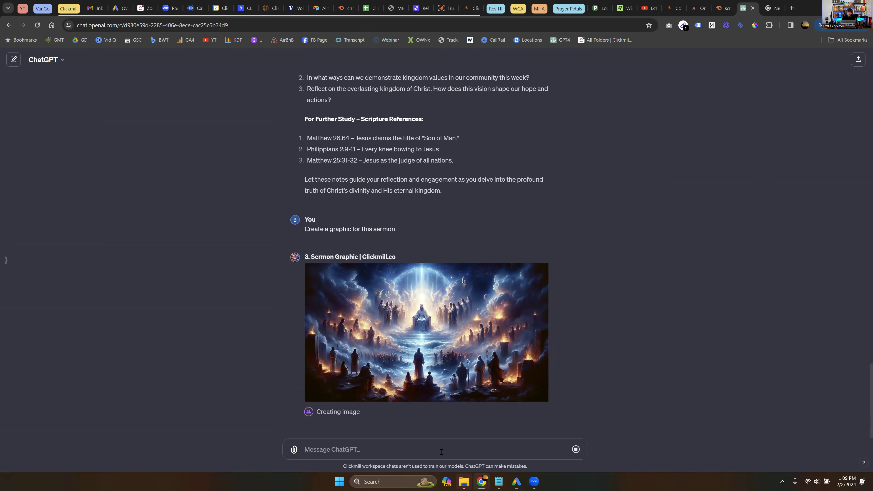
pyautogui.write('@')
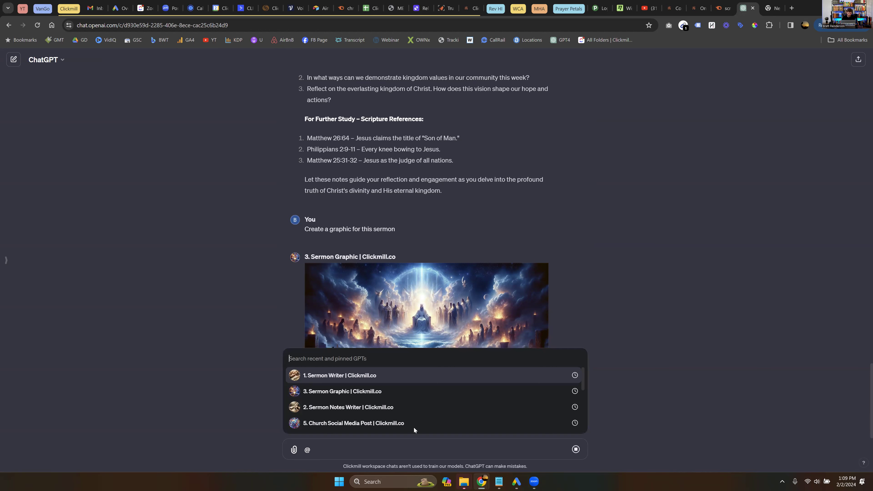
pyautogui.scroll(-1, 400, 406)
pyautogui.click(400, 404)
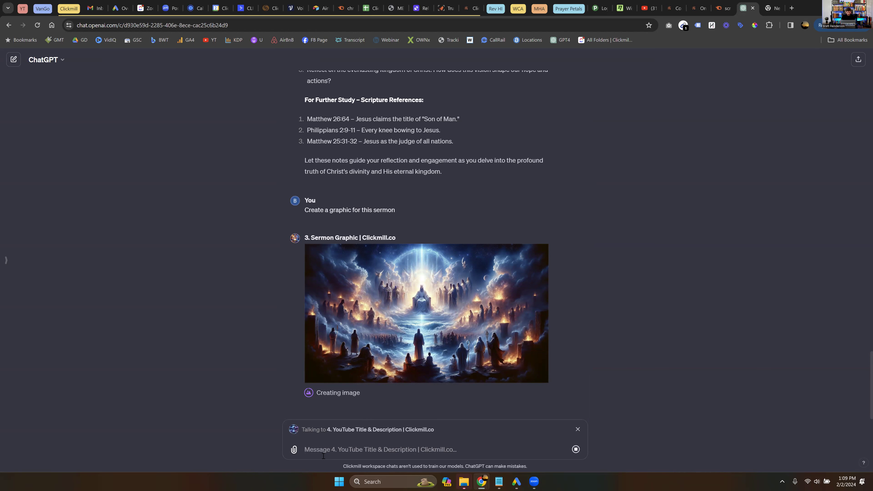
pyautogui.write('Create my youtube title and descrition for this sermon.')
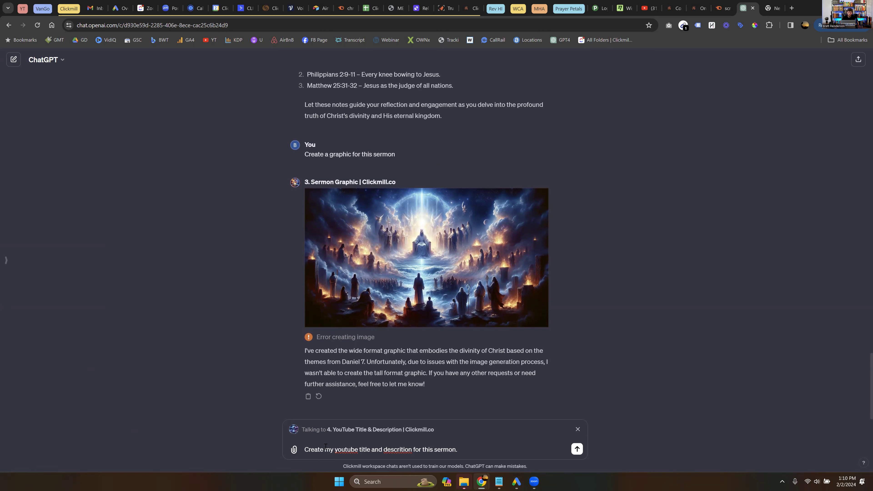
pyautogui.moveTo(321, 449); pyautogui.dragTo(413, 451)
pyautogui.click(380, 452)
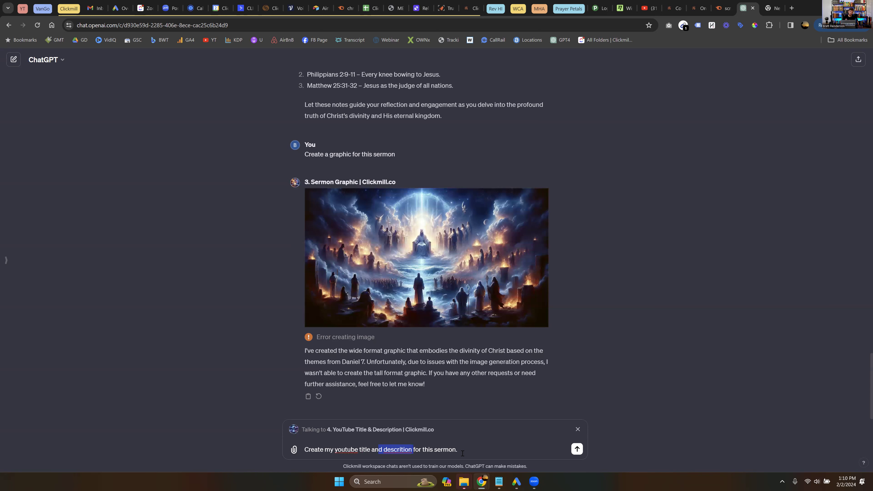
pyautogui.click(462, 453)
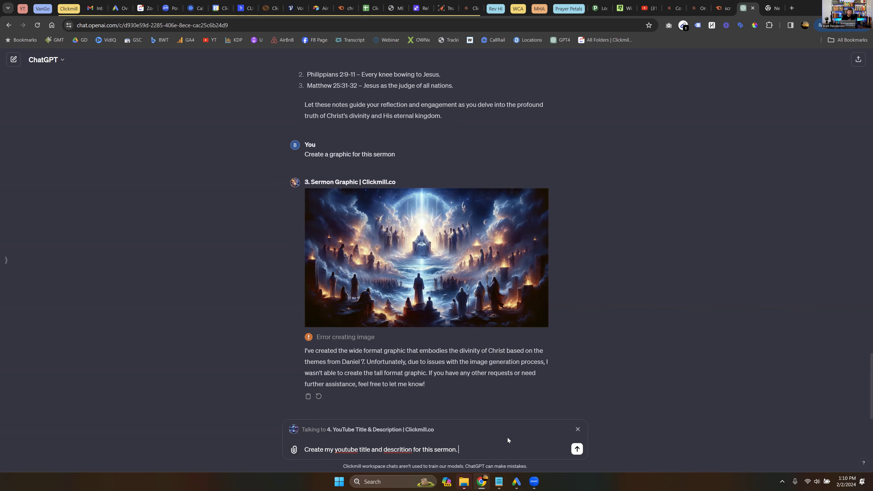
# - Send the request and review the title 'Unveiling Divinity: The Astounding Revelation of Christ in Daniel 7'
pyautogui.press('Return')
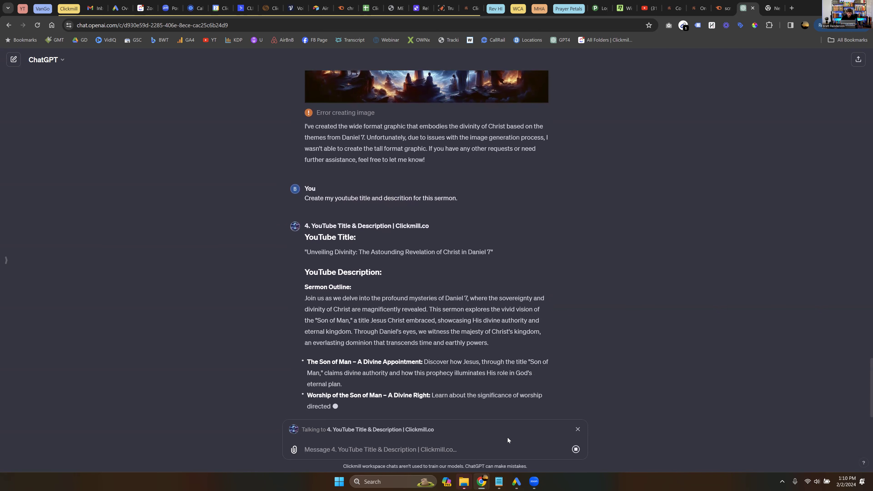
pyautogui.scroll(1, 355, 279)
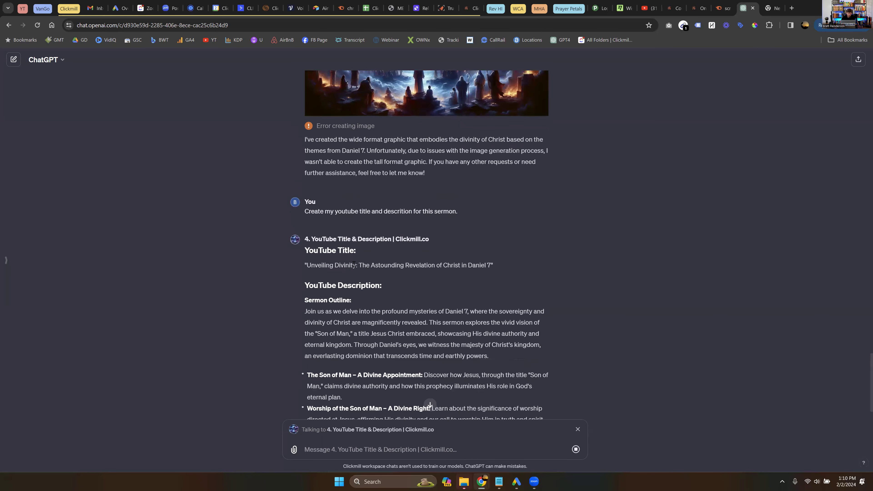
pyautogui.moveTo(353, 264); pyautogui.dragTo(484, 266)
pyautogui.click(483, 266)
pyautogui.scroll(-1, 423, 225)
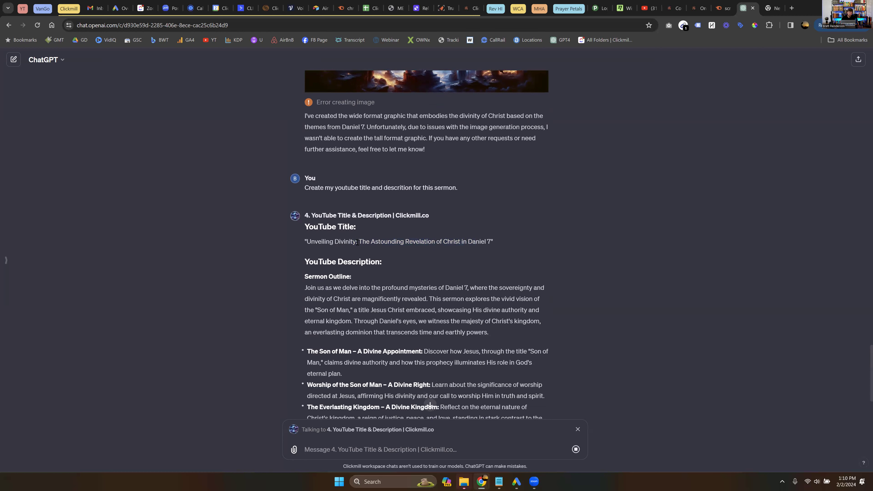
pyautogui.moveTo(356, 241); pyautogui.dragTo(306, 242)
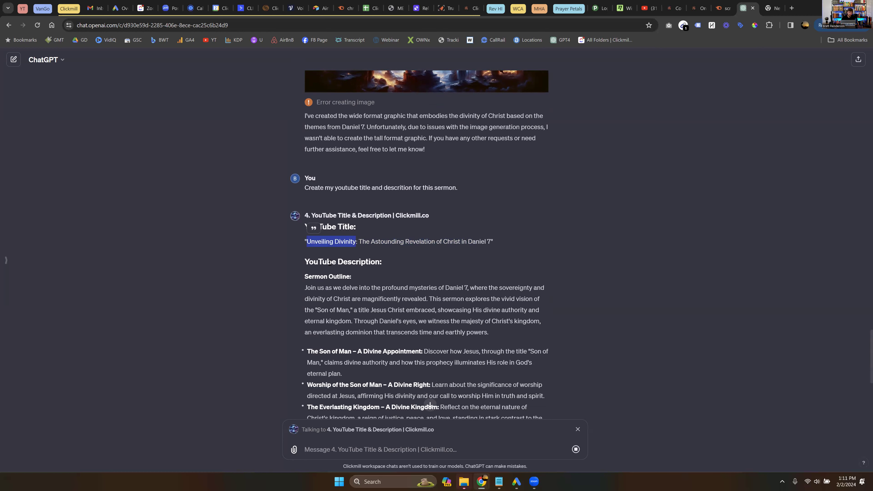
pyautogui.moveTo(345, 241); pyautogui.dragTo(315, 242)
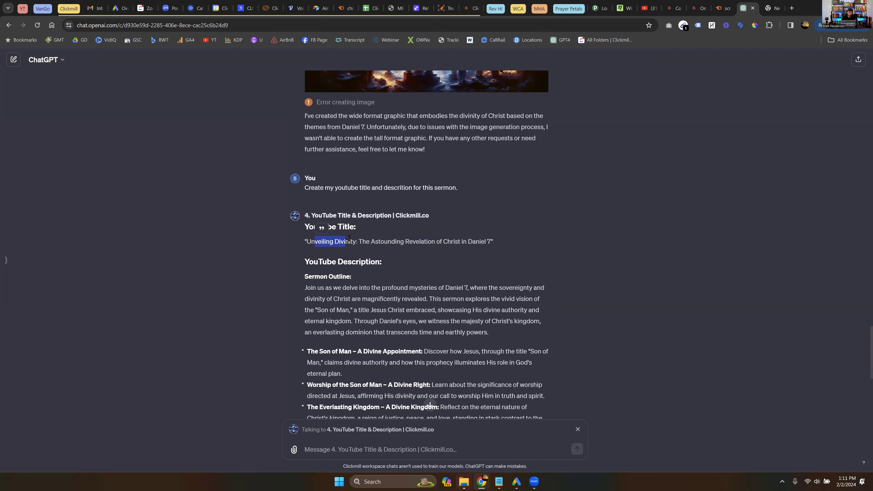
pyautogui.click(368, 245)
# - Review the opening words of the generated YouTube description
pyautogui.scroll(-2, 345, 240)
pyautogui.moveTo(305, 176); pyautogui.dragTo(382, 223)
pyautogui.click(355, 229)
pyautogui.moveTo(311, 223); pyautogui.dragTo(449, 224)
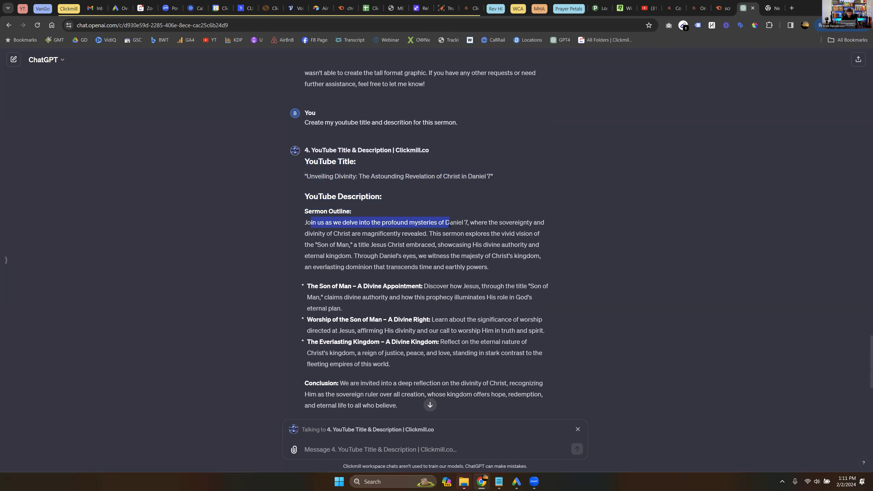
pyautogui.click(395, 255)
# - Review the description's Salvation Call paragraph and its 'Visit: [Enter URL Here]' placeholder
pyautogui.scroll(-2, 397, 255)
pyautogui.scroll(-1, 397, 255)
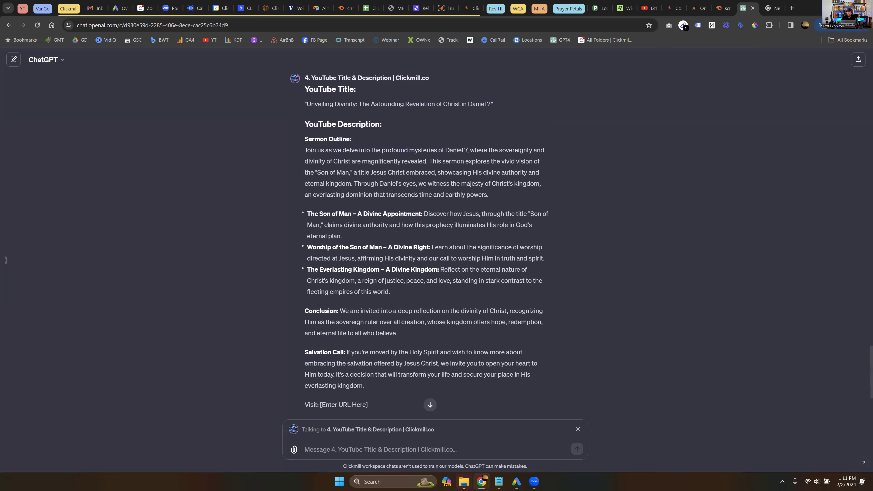
pyautogui.scroll(-3, 343, 280)
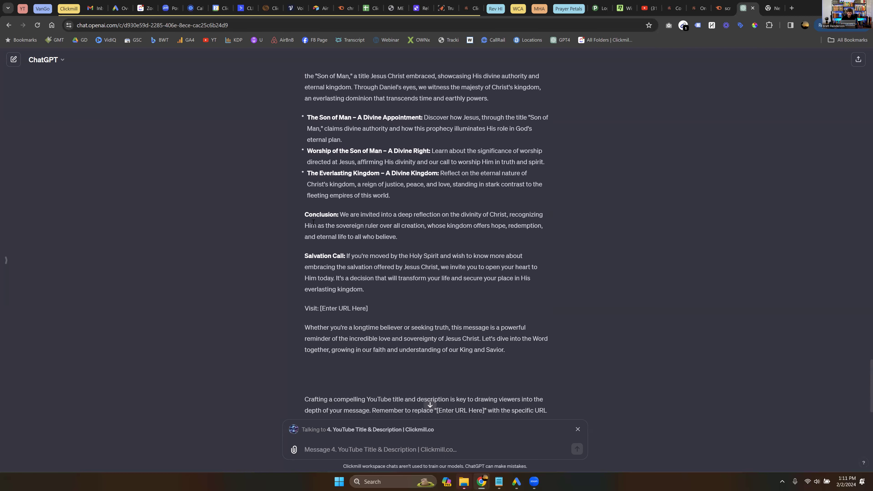
pyautogui.tripleClick(405, 285)
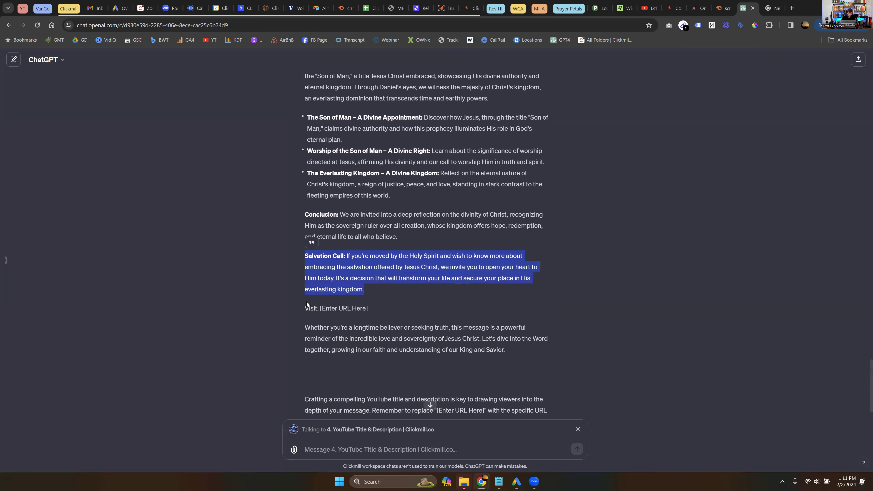
pyautogui.tripleClick(430, 309)
pyautogui.click(433, 312)
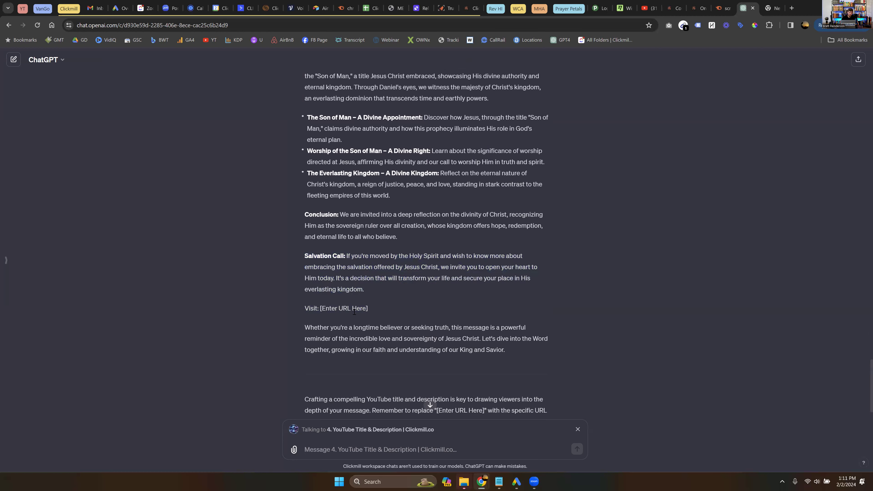
pyautogui.keyDown('shift'); pyautogui.click(336, 307); pyautogui.keyUp('shift')
pyautogui.keyDown('shift'); pyautogui.click(320, 309); pyautogui.keyUp('shift')
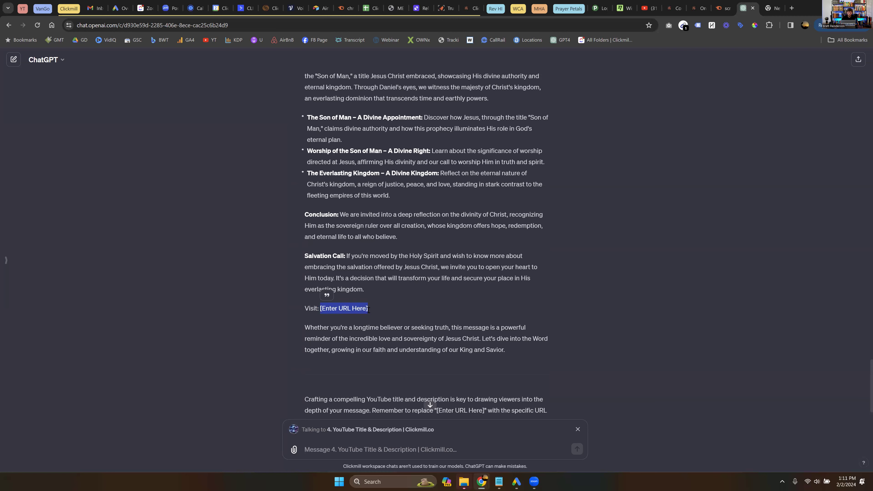
pyautogui.click(485, 319)
pyautogui.scroll(-1, 399, 232)
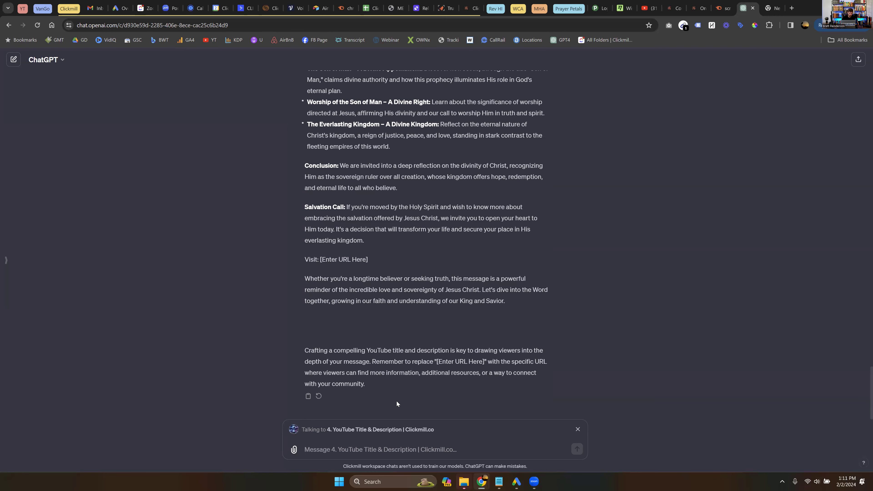
# - Switch to 5. Church Social Media Post and send 'create my social media posts for this sermon'
pyautogui.click(578, 430)
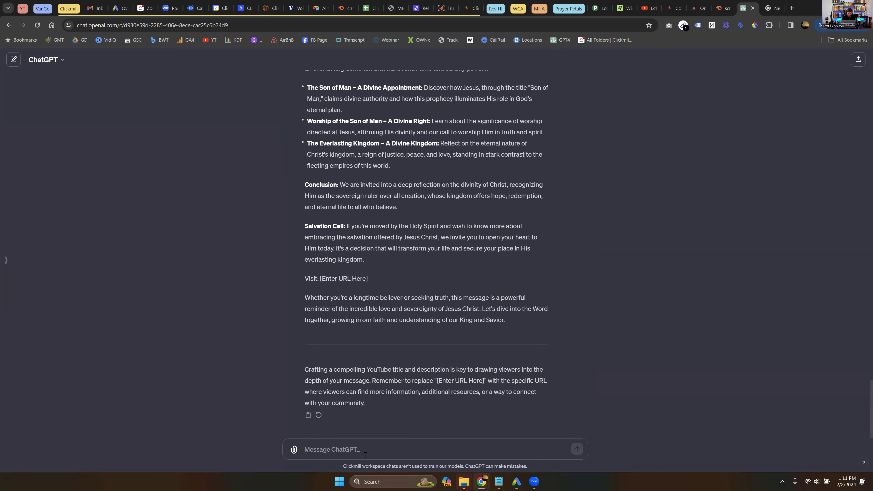
pyautogui.write('@')
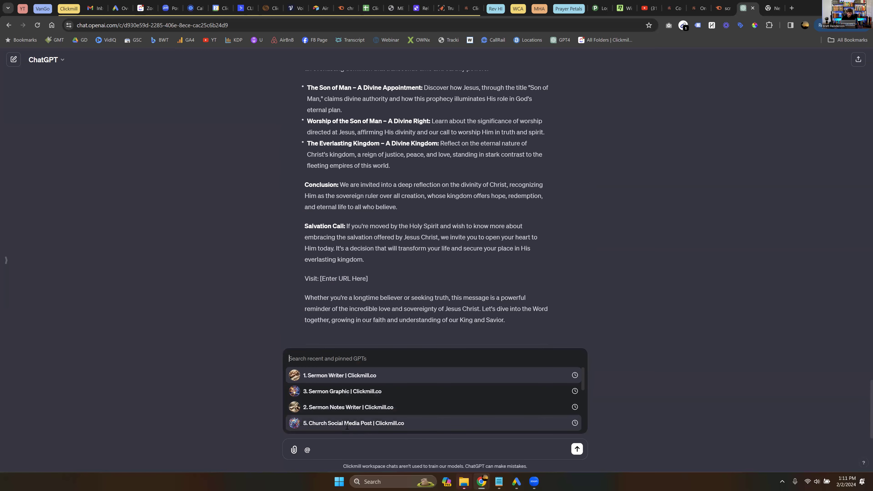
pyautogui.click(347, 424)
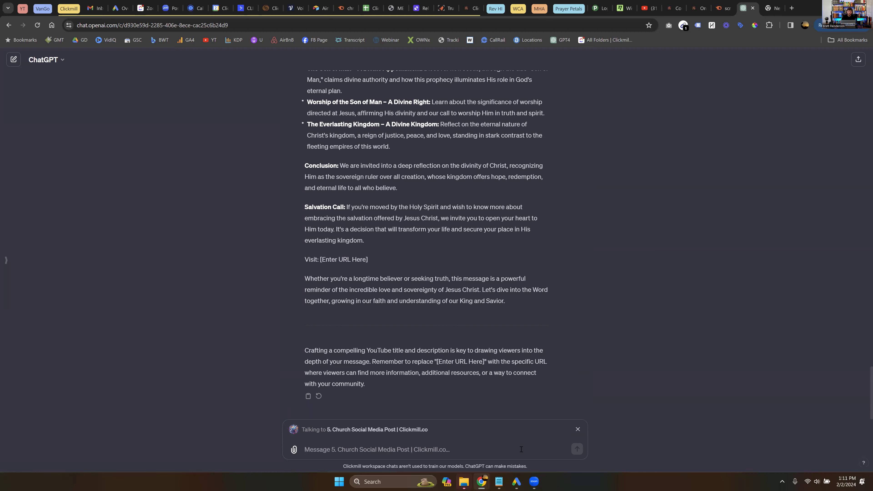
pyautogui.write('create my social m')
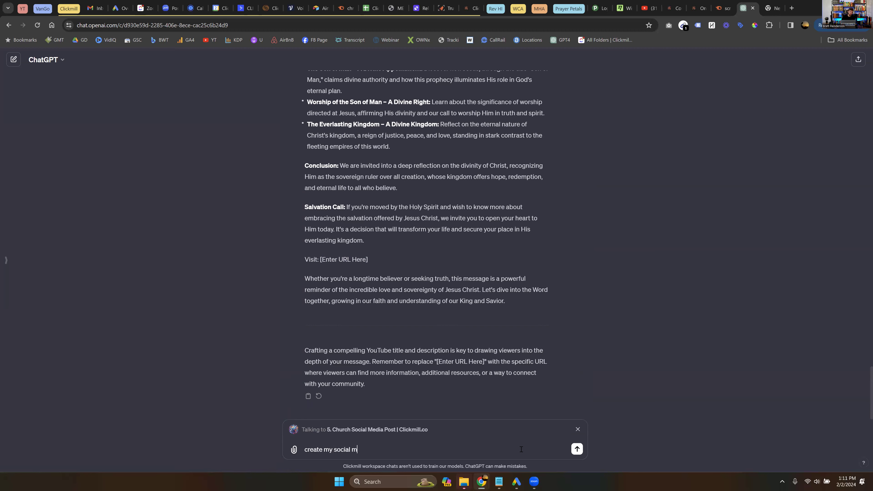
pyautogui.write('edia posts for this sermon')
pyautogui.press('Return')
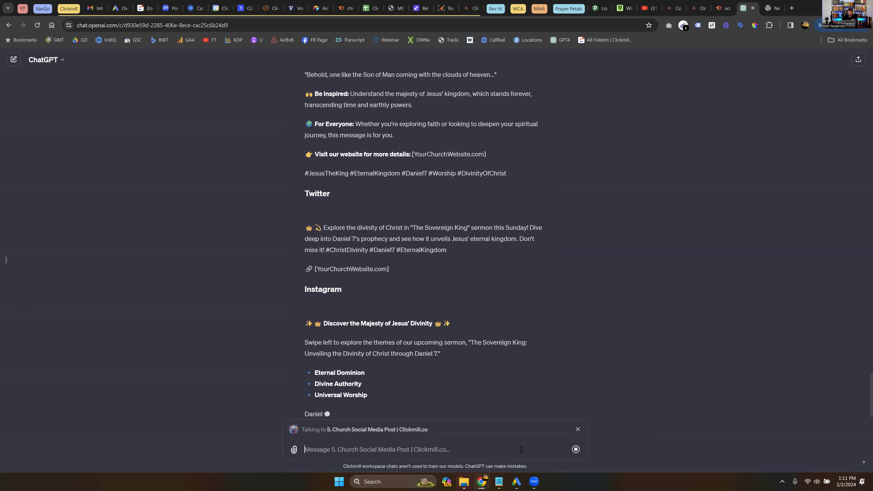
# - Scroll back up and highlight passages of the social media posts as they stream in
pyautogui.scroll(1, 519, 174)
pyautogui.moveTo(488, 139); pyautogui.dragTo(402, 139)
pyautogui.moveTo(314, 254); pyautogui.dragTo(312, 269)
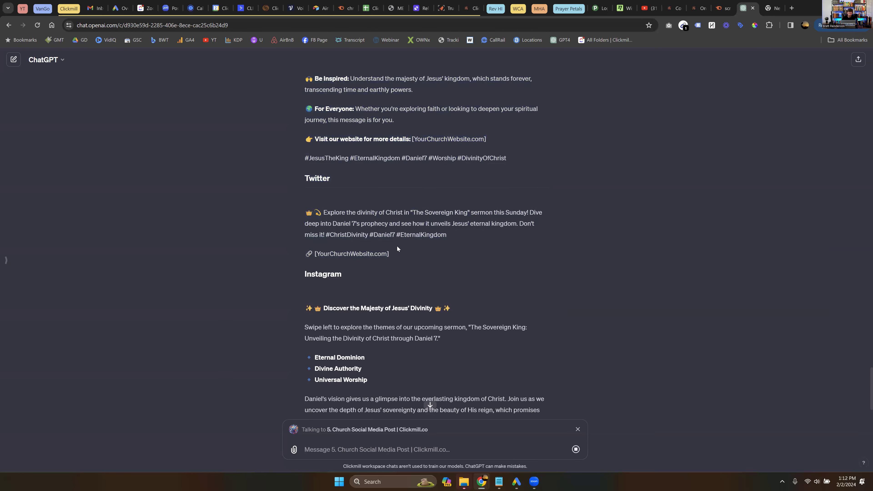